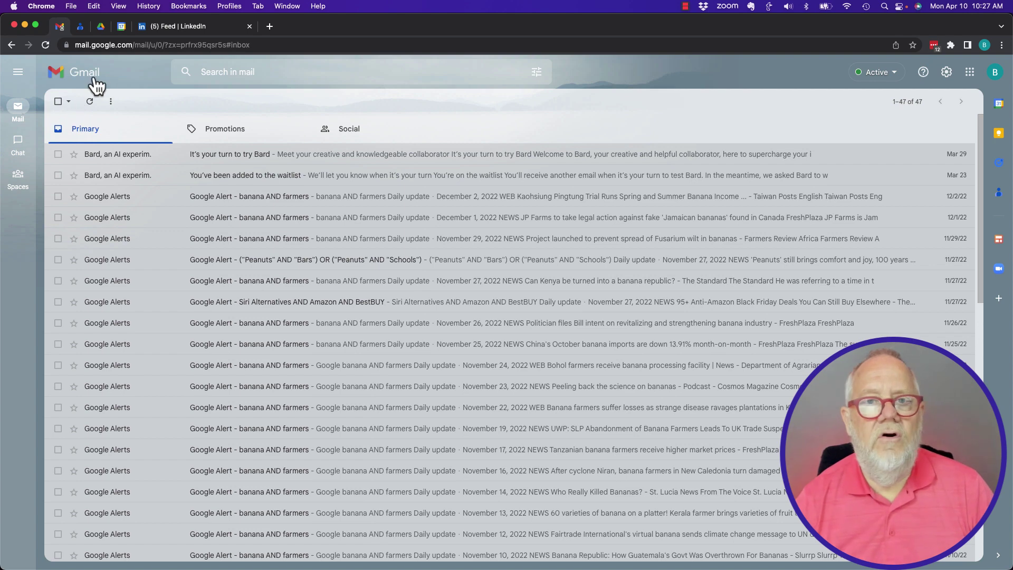
- In full settings, select Off for Google Chat on the Chat and Meet tab
left_click(947, 72)
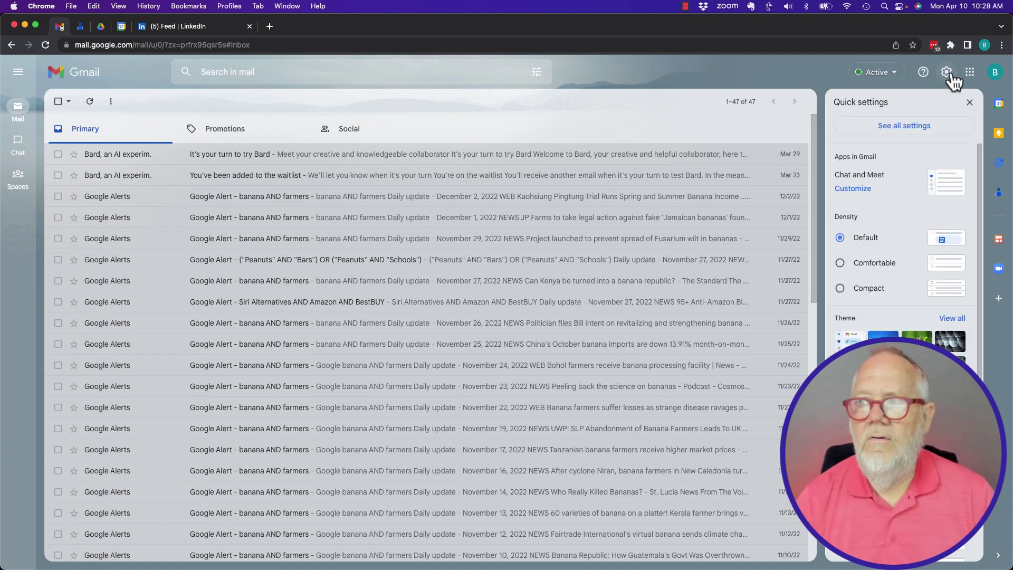
left_click(900, 132)
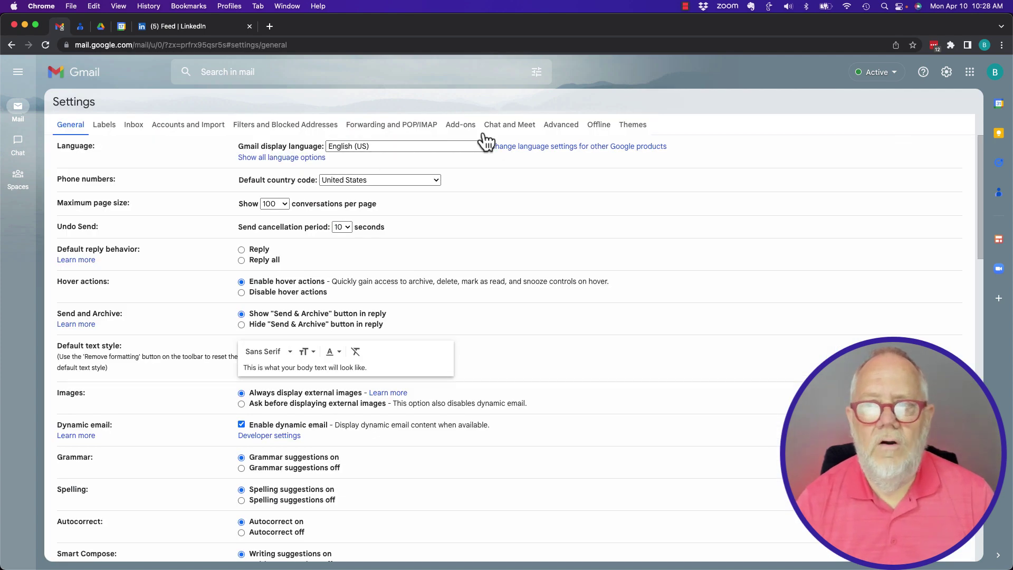
left_click(509, 134)
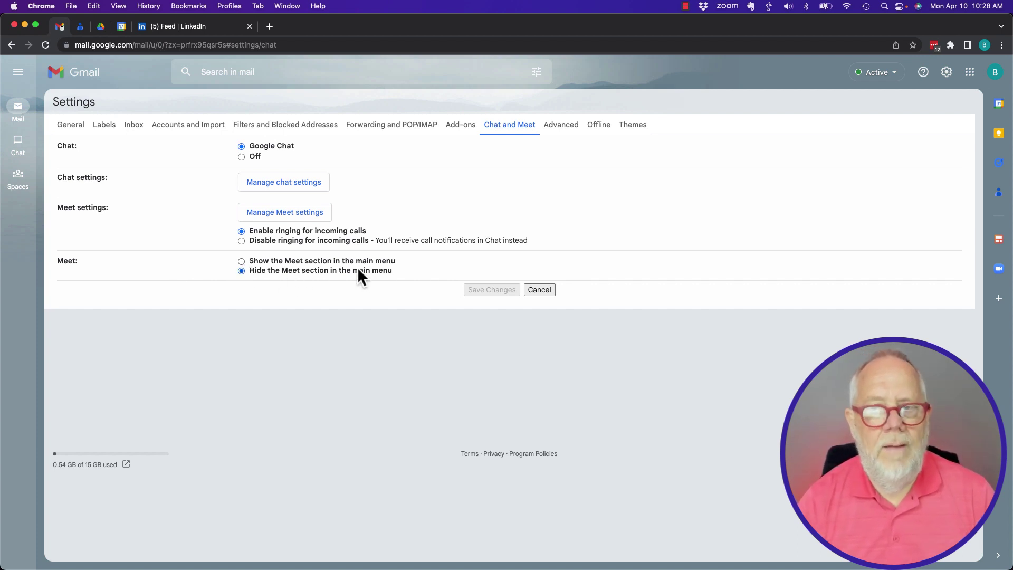
left_click(241, 157)
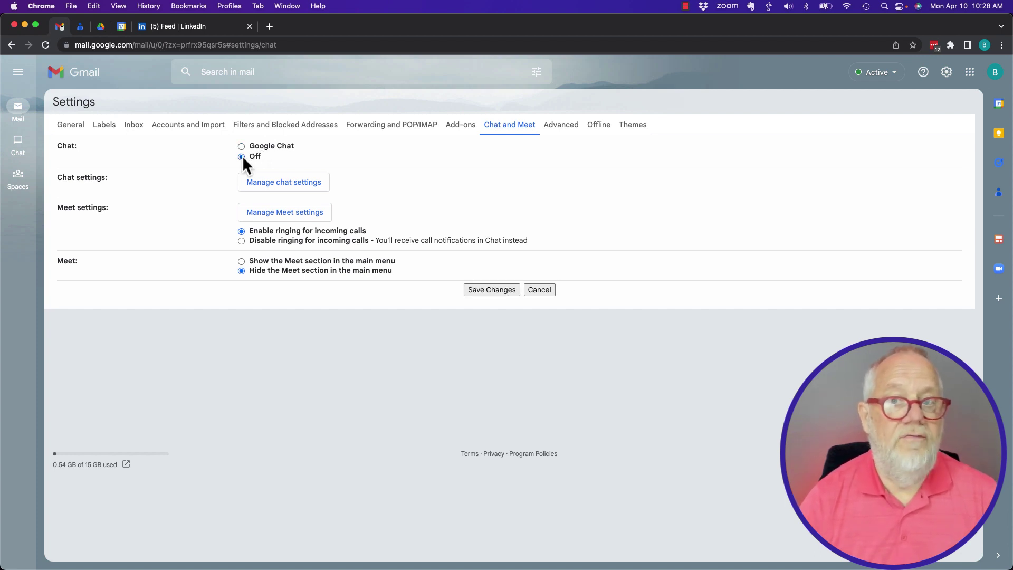
- Save the Chat Off setting and let Gmail reload without the Chat sidebar
left_click(499, 290)
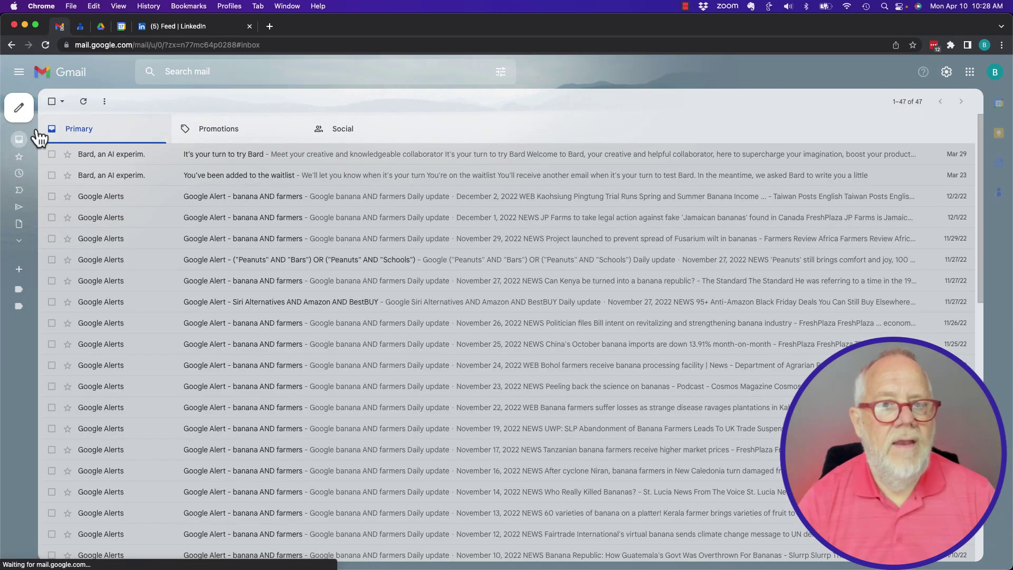
mouse_move(19, 111)
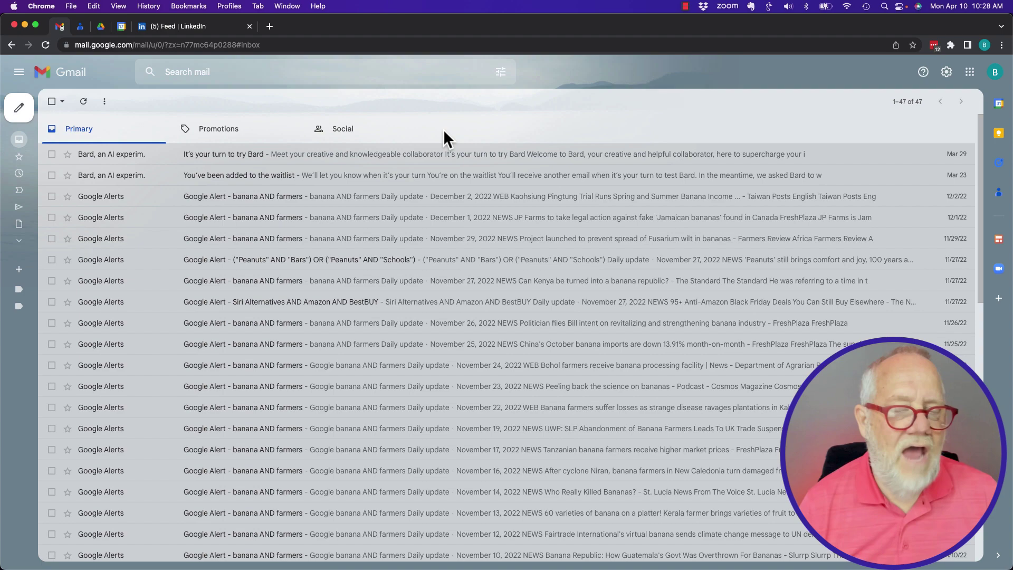
- Switch to the other Chrome profile and open the test chat conversation
left_click(220, 6)
left_click(248, 43)
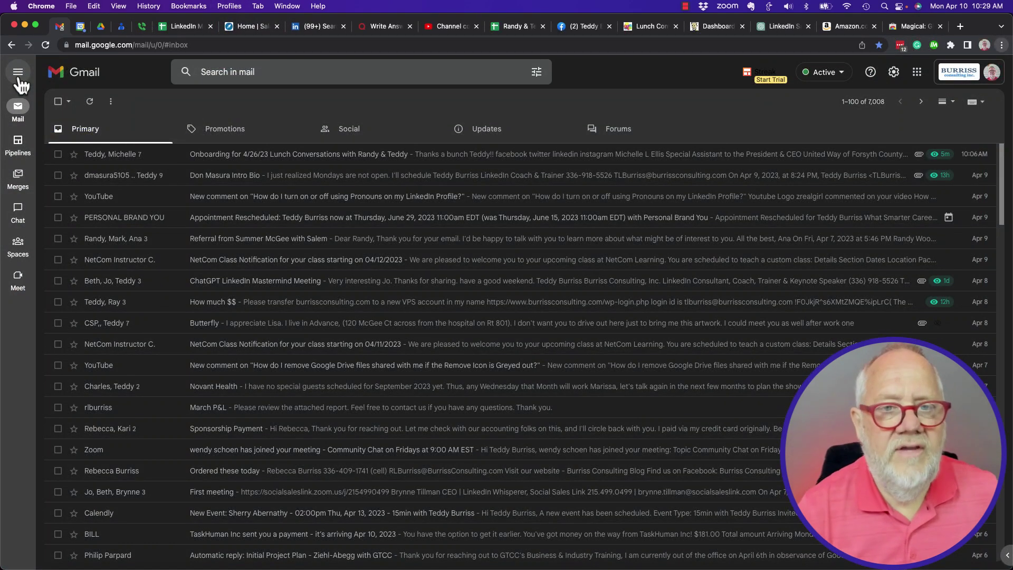
left_click(17, 210)
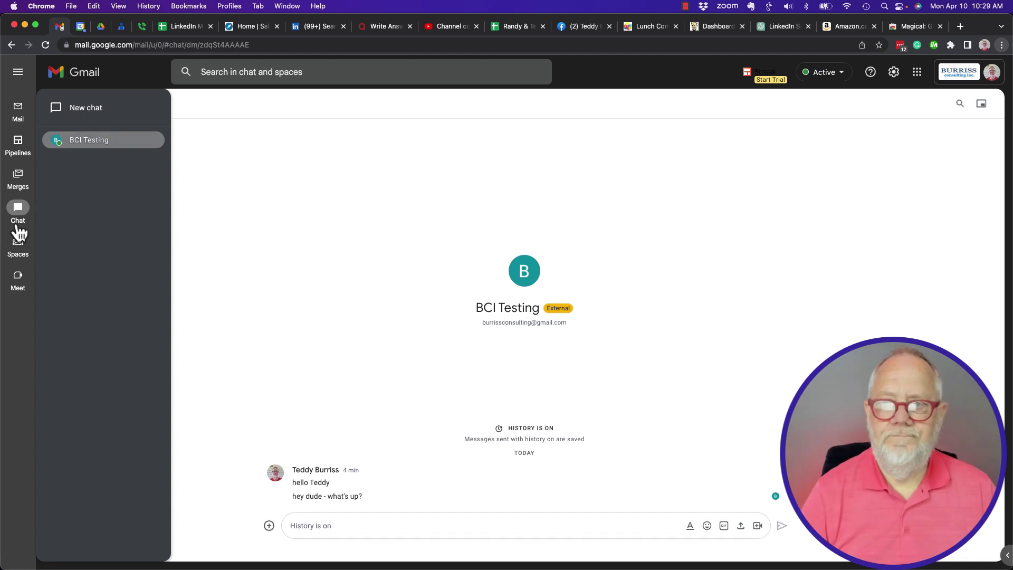
left_click(109, 138)
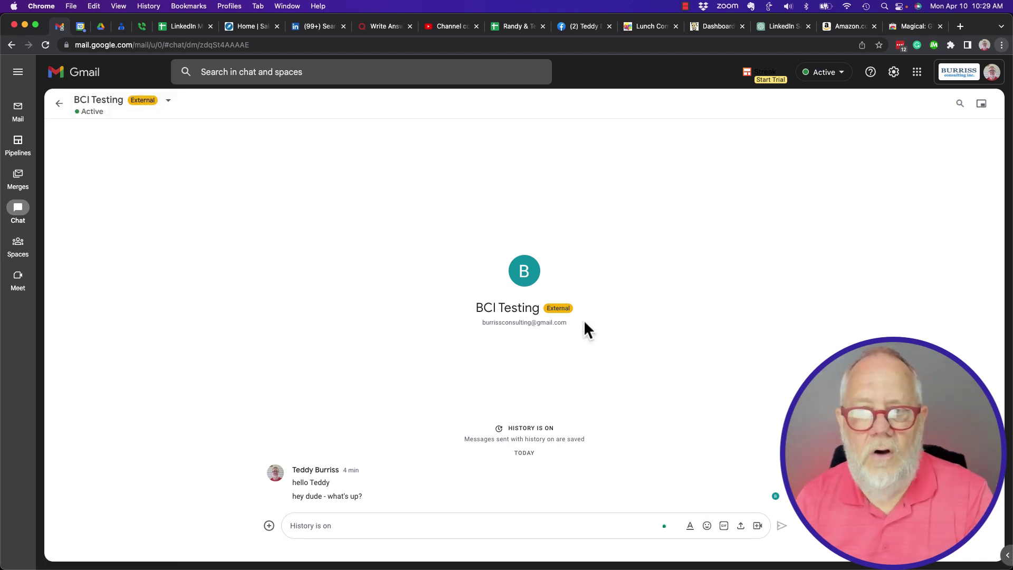
left_click_drag(583, 328, 479, 324)
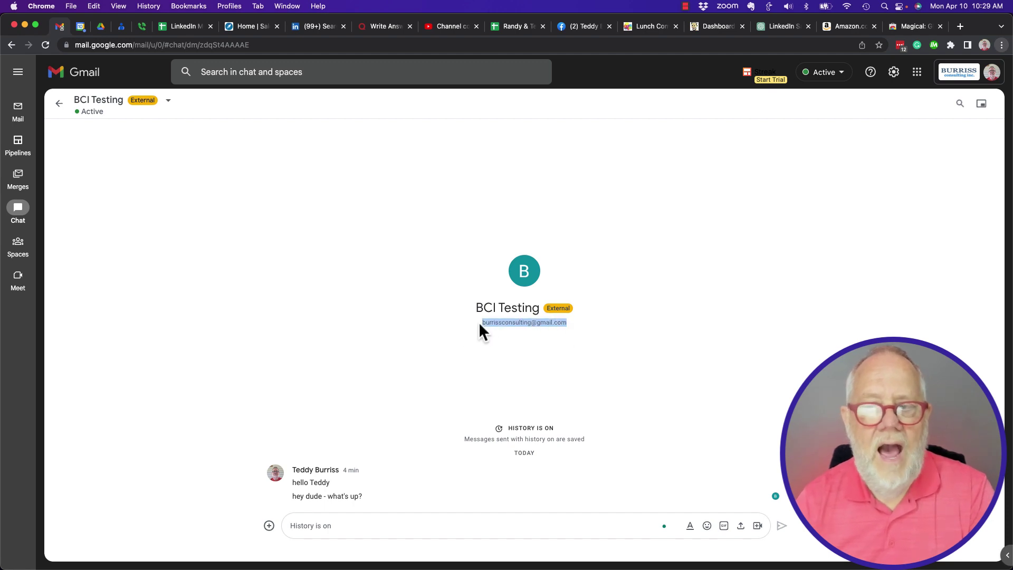
- Send the reply 'Hey dude - reply' in the conversation
left_click(323, 521)
type("Hey dude - ")
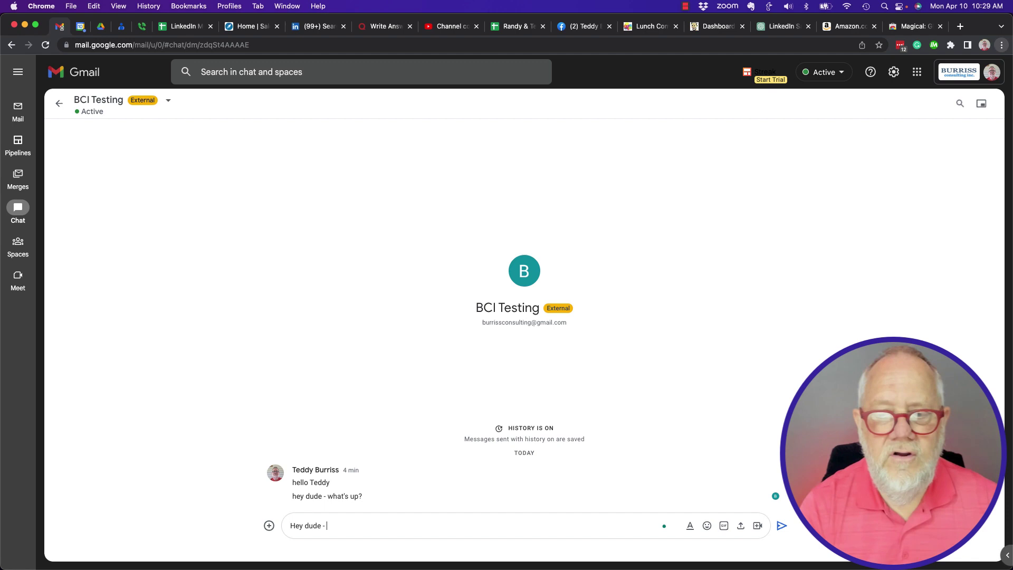
type("reply")
key("Return")
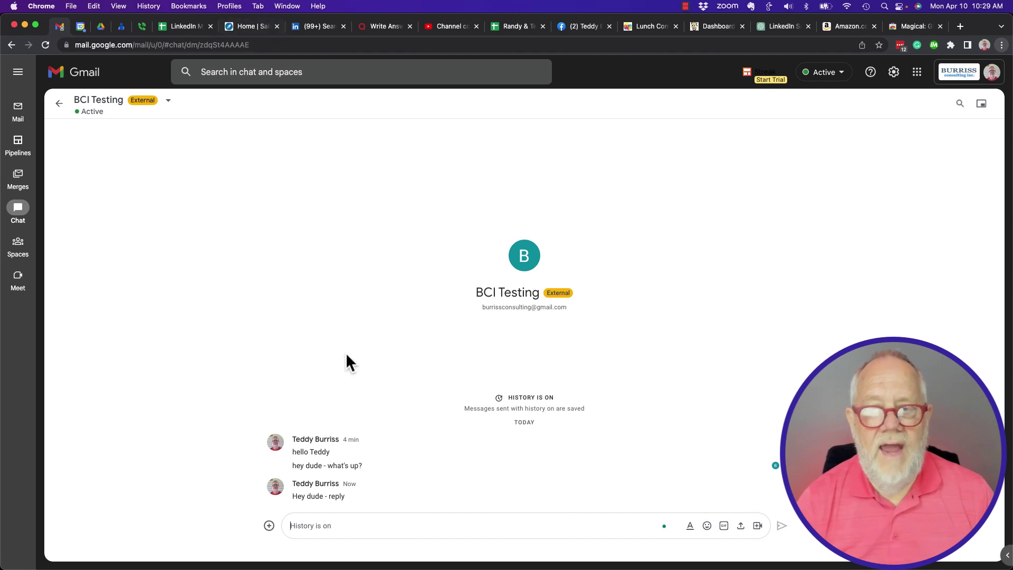
left_click_drag(485, 307, 482, 307)
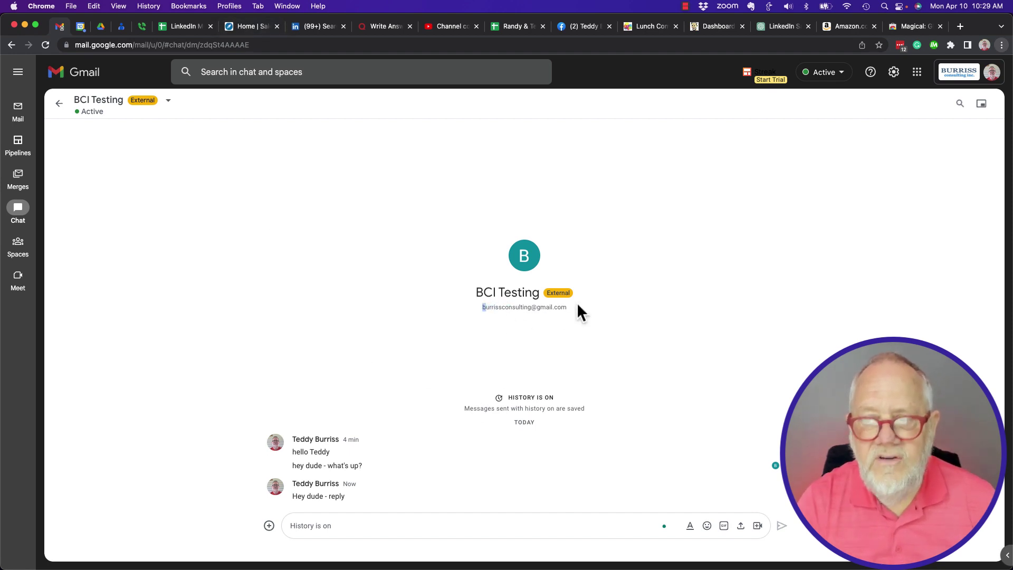
- Switch back to the BCI Chrome profile's Gmail inbox
left_click(231, 7)
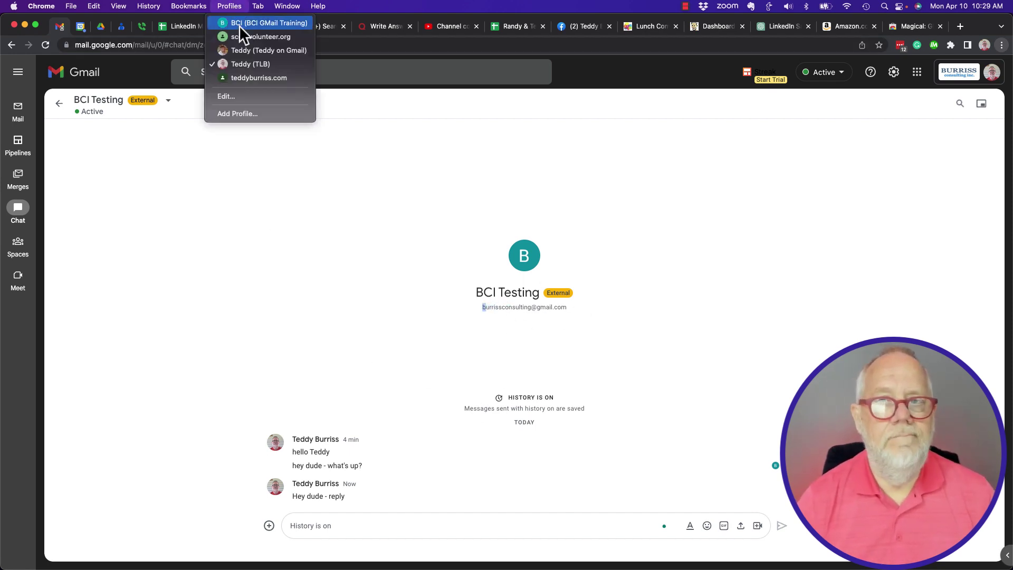
left_click(236, 21)
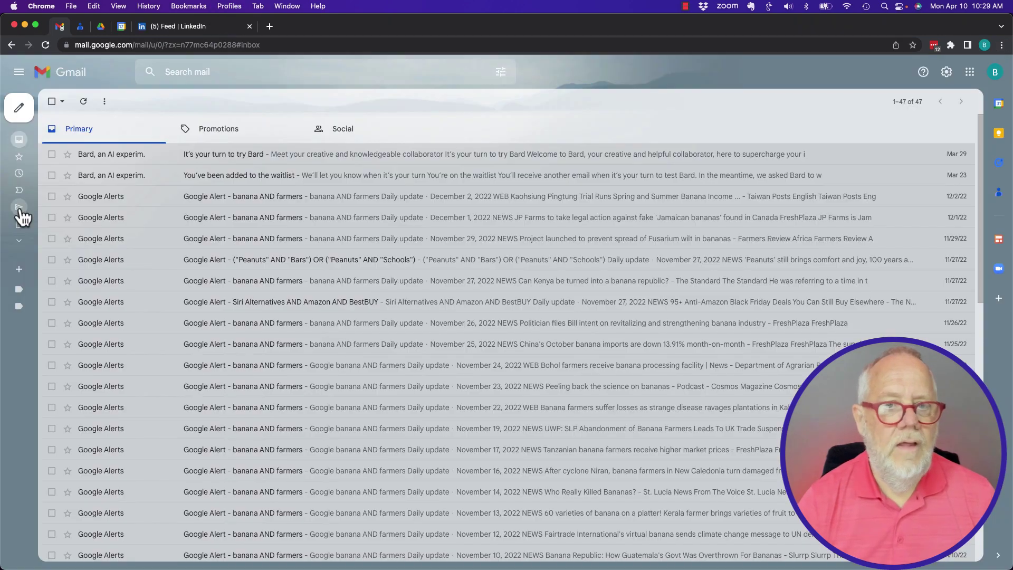
mouse_move(26, 148)
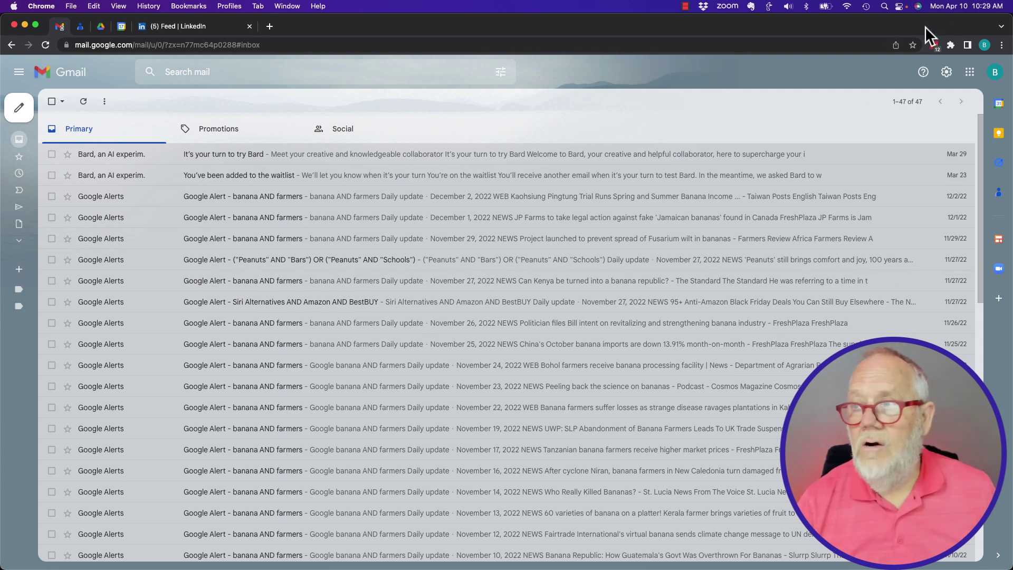
- Turn Google Chat back on in the Chat and Meet settings and save
left_click(946, 72)
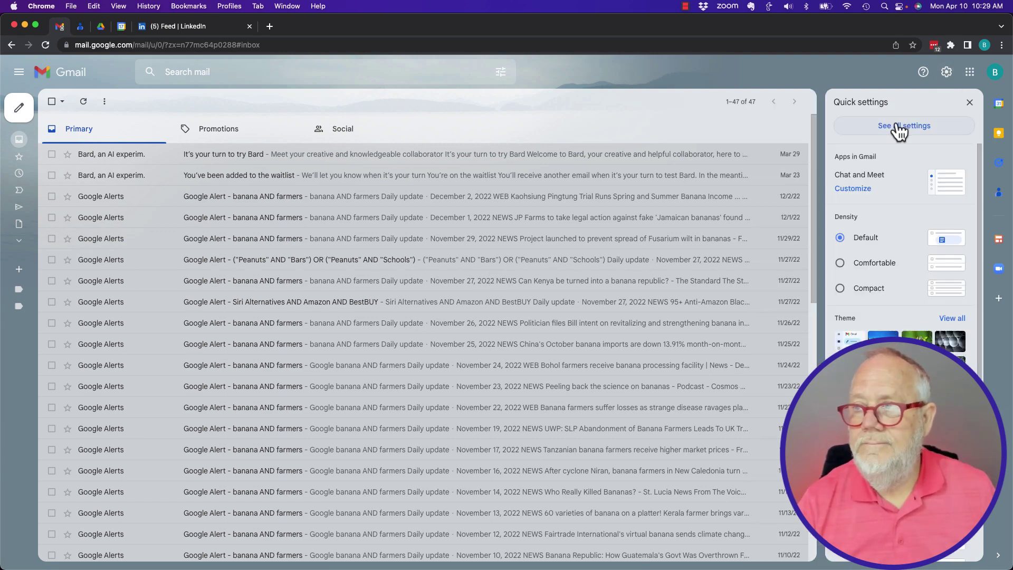
left_click(901, 127)
left_click(523, 126)
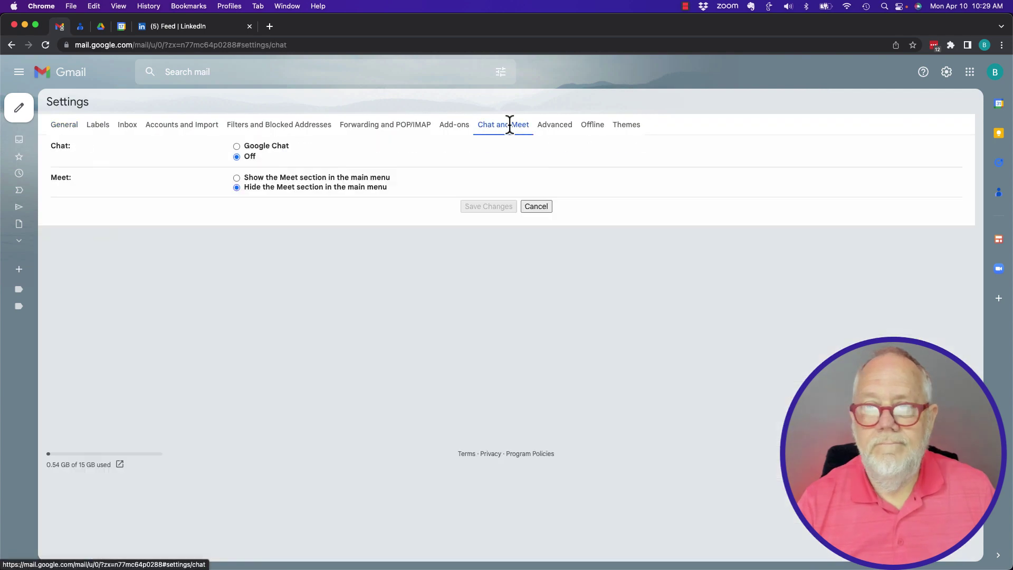
left_click(253, 147)
left_click(488, 207)
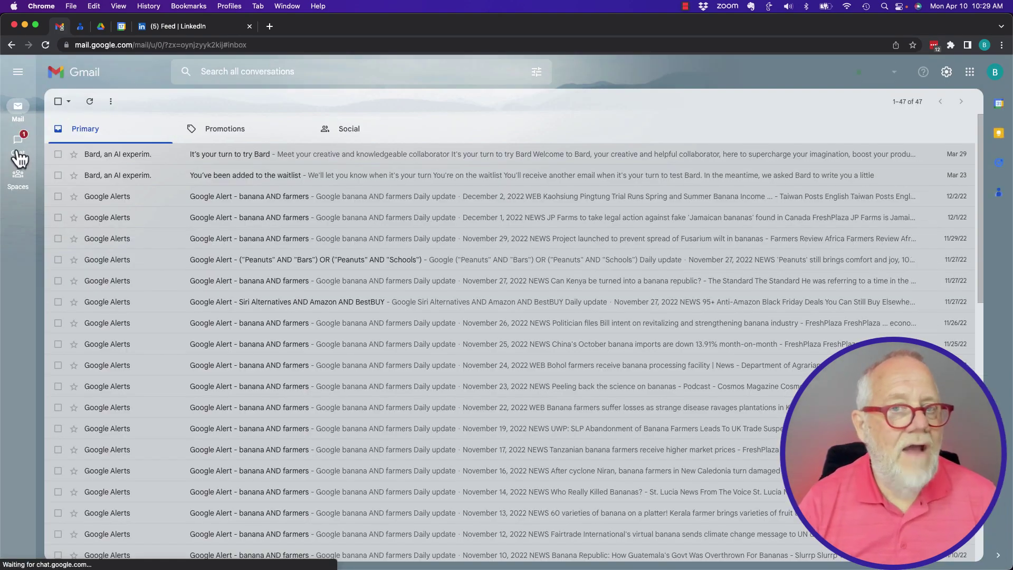
- Open the test contact's conversation from the Chat view's list
left_click(18, 153)
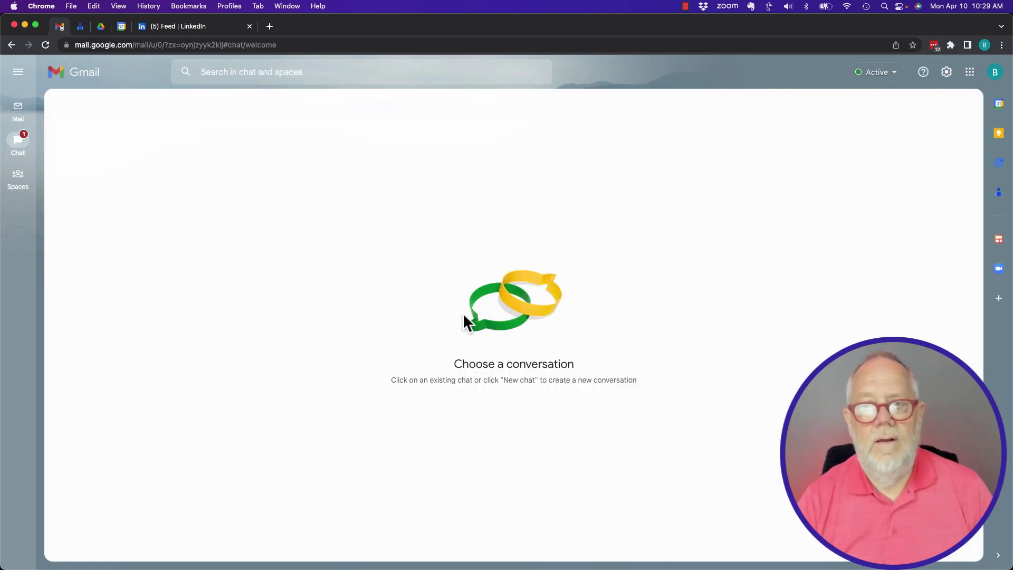
mouse_move(22, 153)
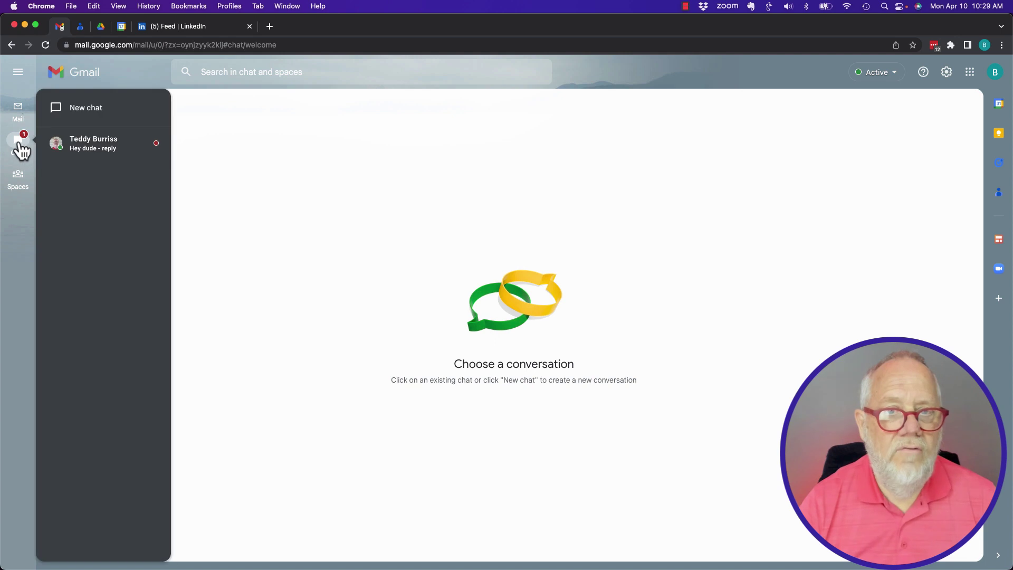
left_click(80, 151)
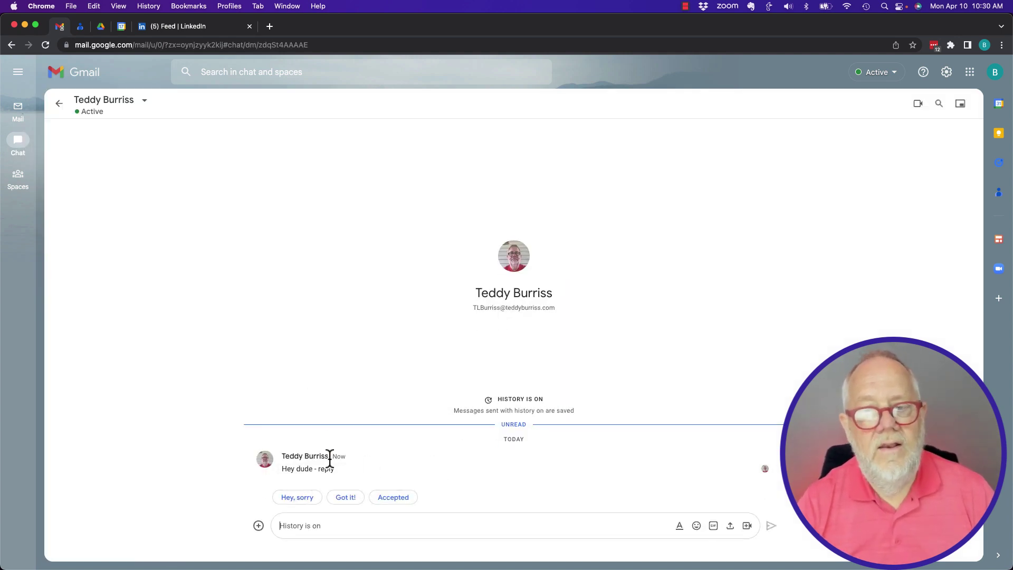
mouse_move(296, 457)
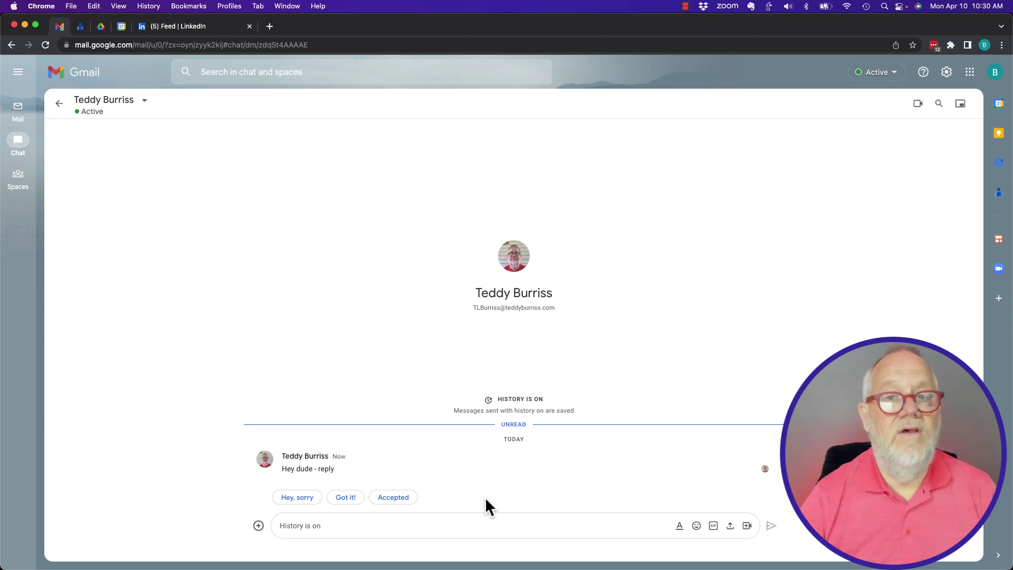
- Delete the test contact's conversation from its options menu and confirm
mouse_move(23, 142)
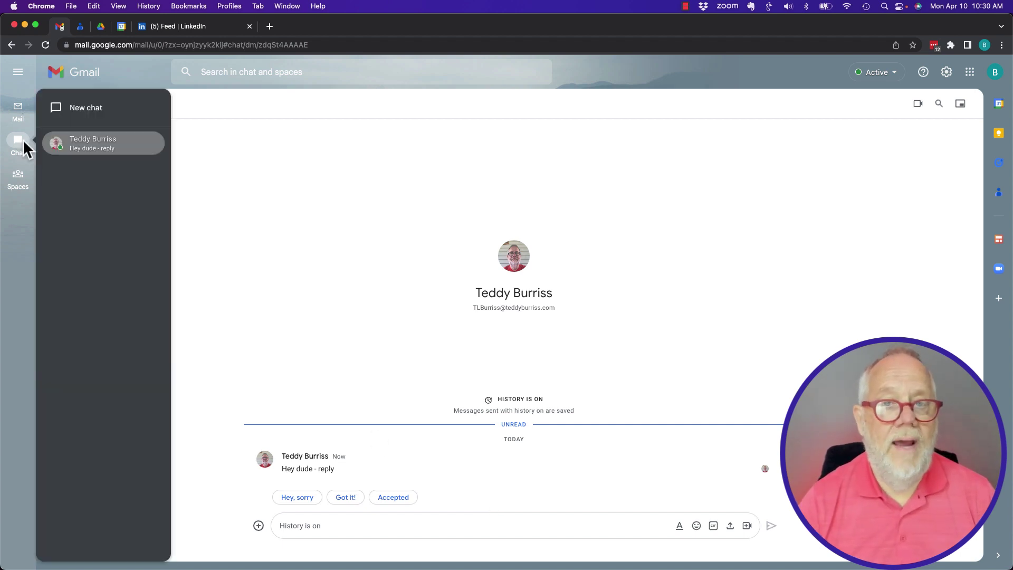
left_click(156, 143)
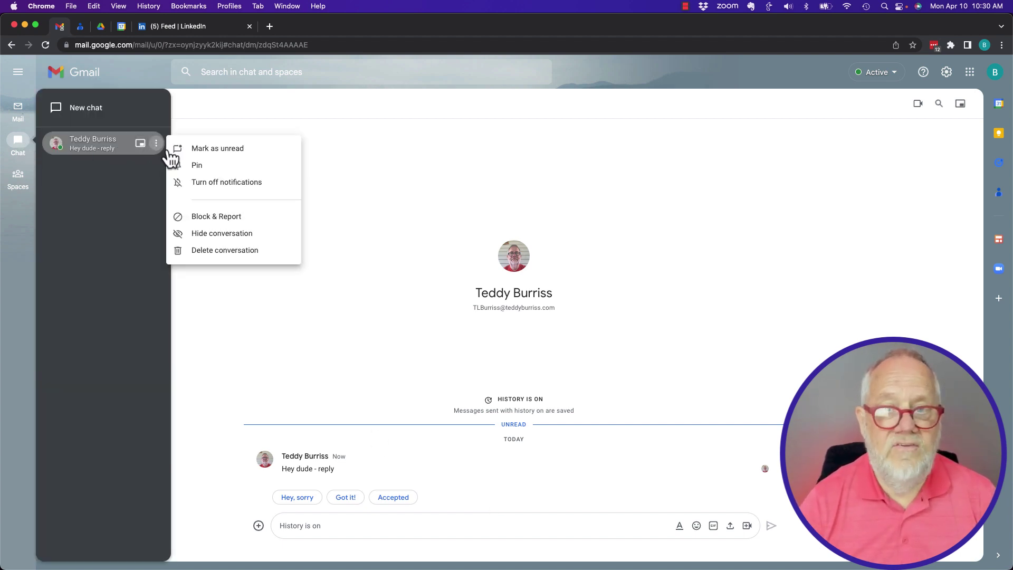
left_click(211, 251)
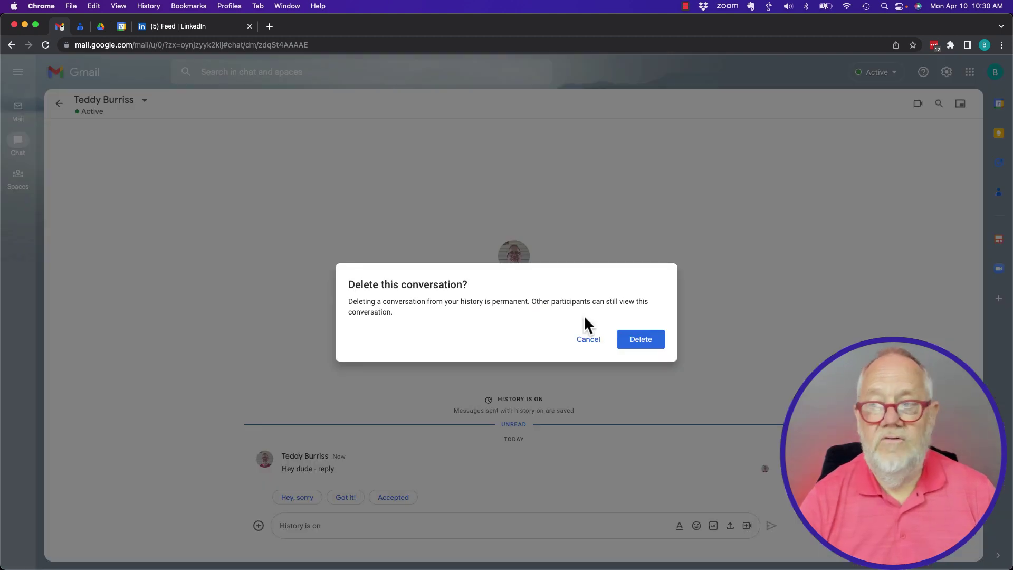
left_click(639, 340)
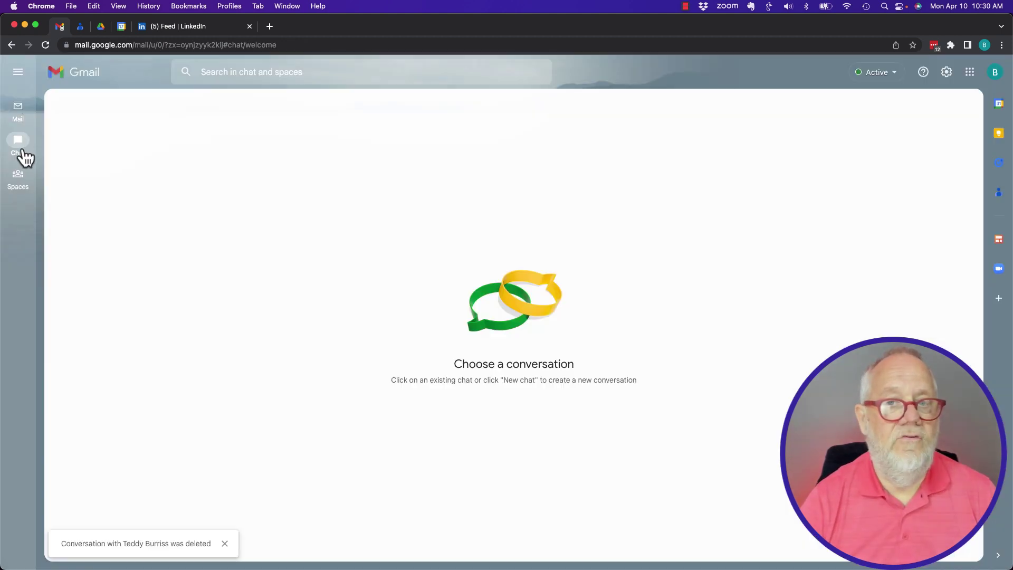
mouse_move(21, 155)
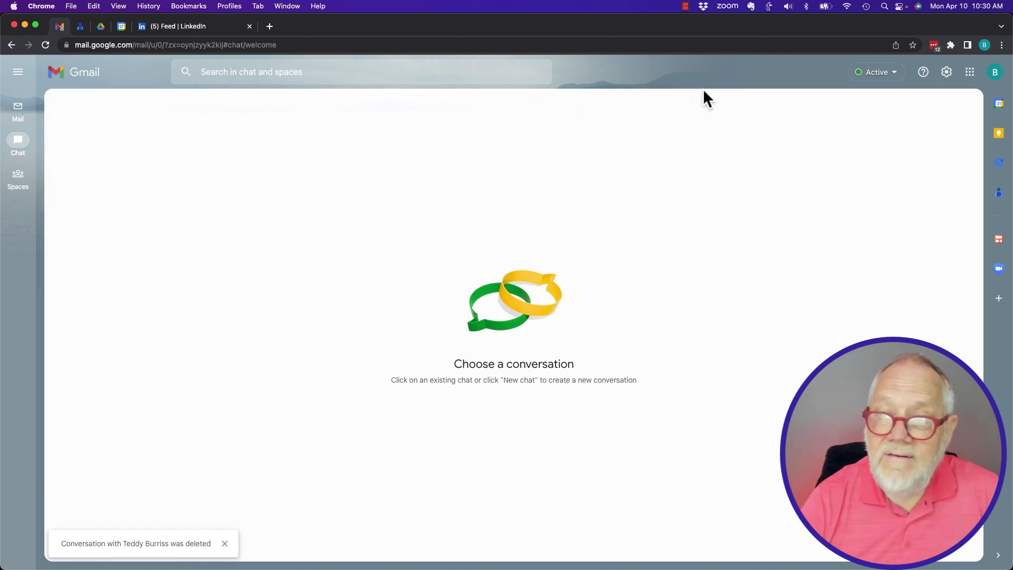
- Switch Google Chat to Off again on the Chat and Meet tab and save changes
left_click(947, 71)
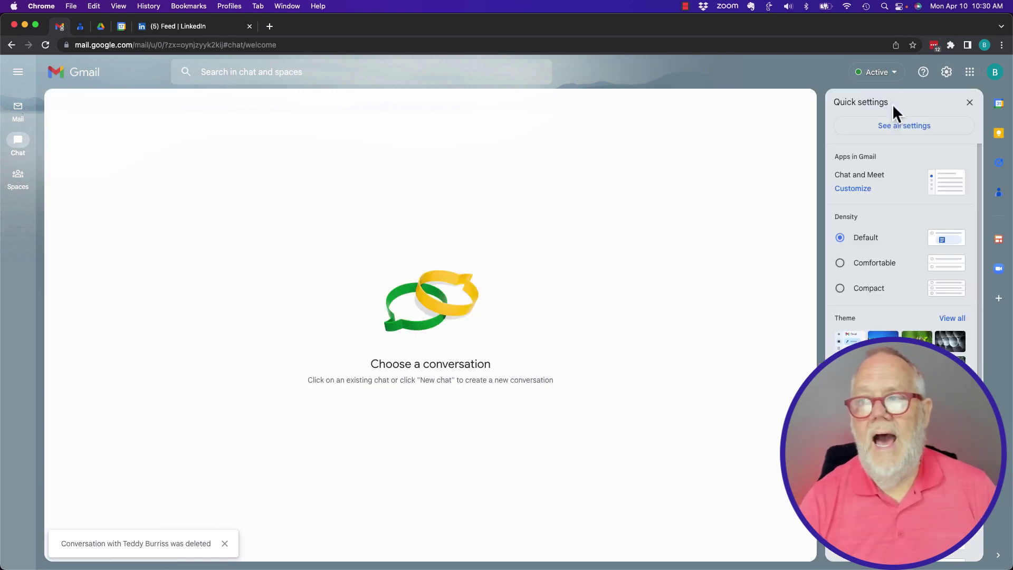
left_click(899, 130)
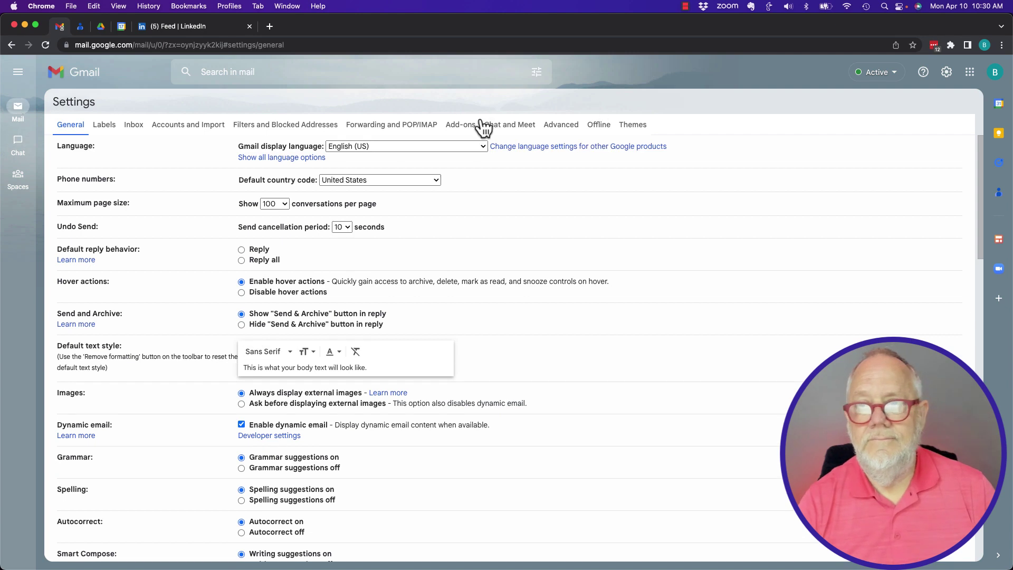
left_click(482, 125)
left_click(241, 157)
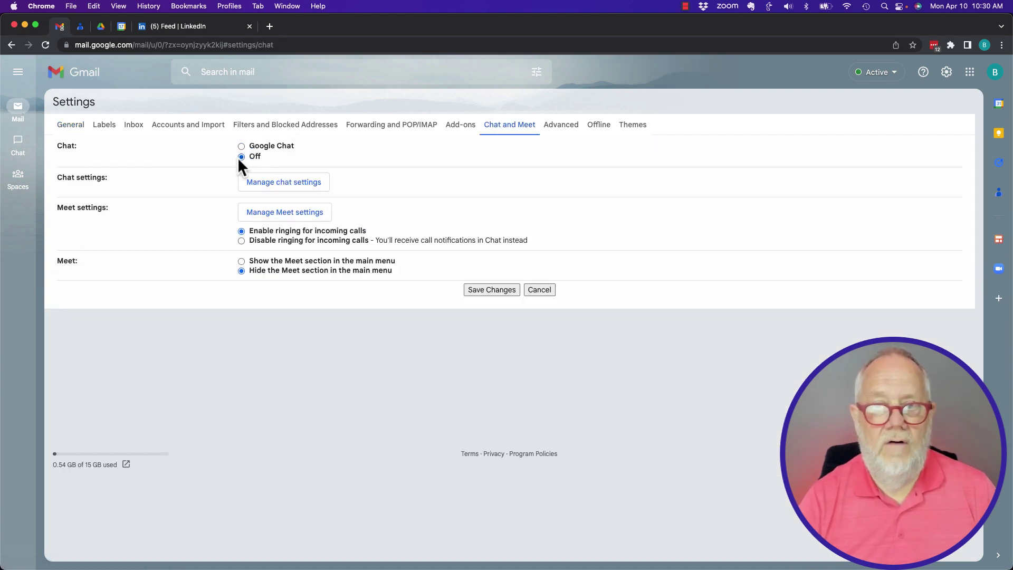
left_click(492, 289)
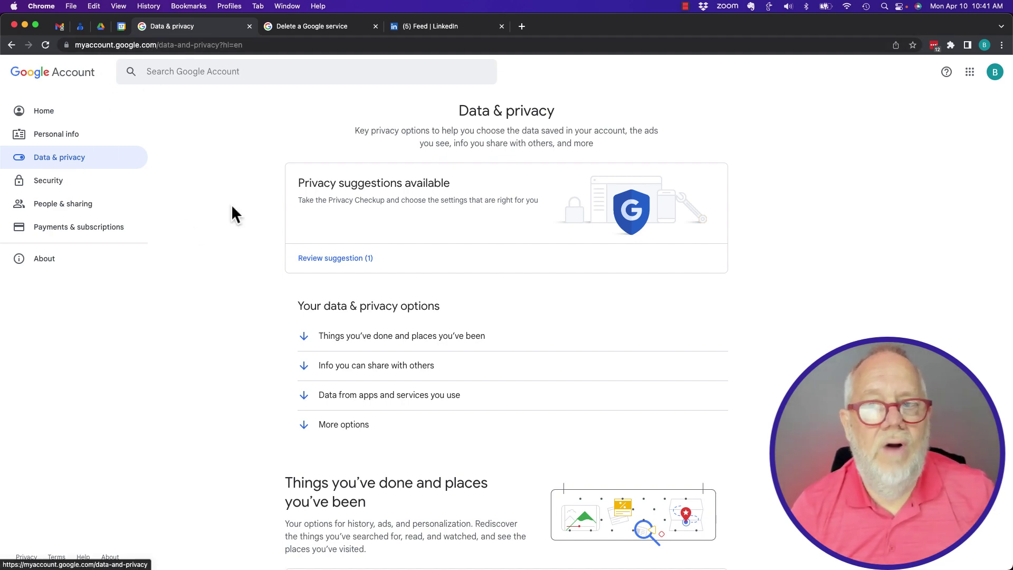
- Scroll Data & privacy down to Download or delete your data and choose Delete a Google service
scroll(246, 304, "down", 8)
scroll(246, 302, "down", 8)
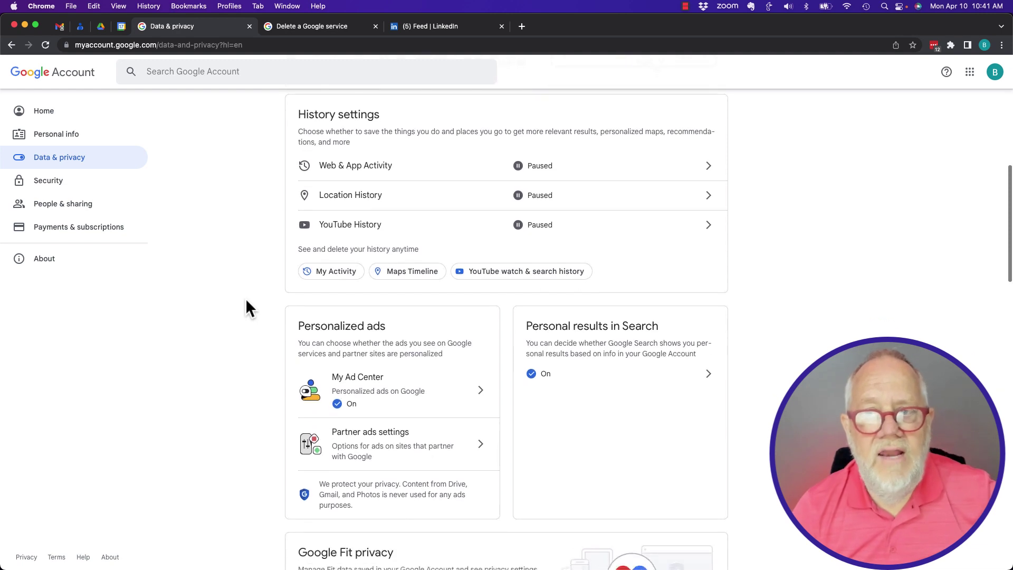
scroll(246, 301, "down", 9)
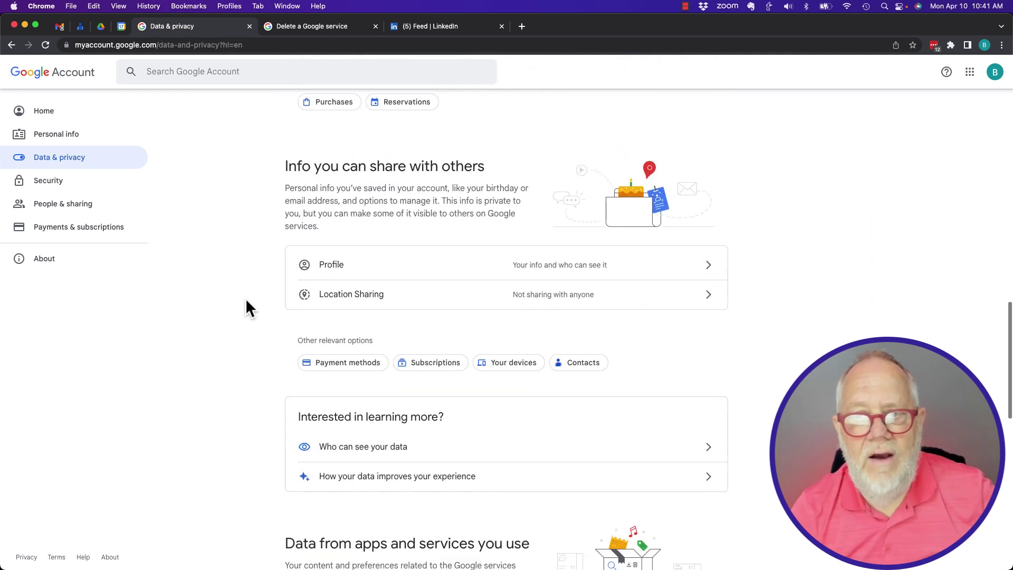
scroll(246, 304, "down", 2)
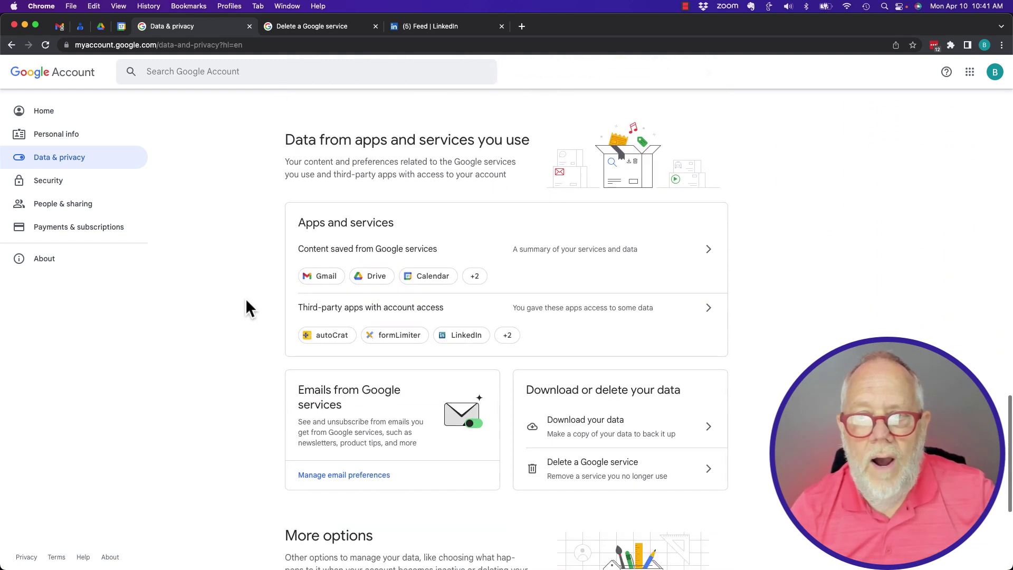
scroll(205, 327, "down", 1)
scroll(200, 356, "down", 1)
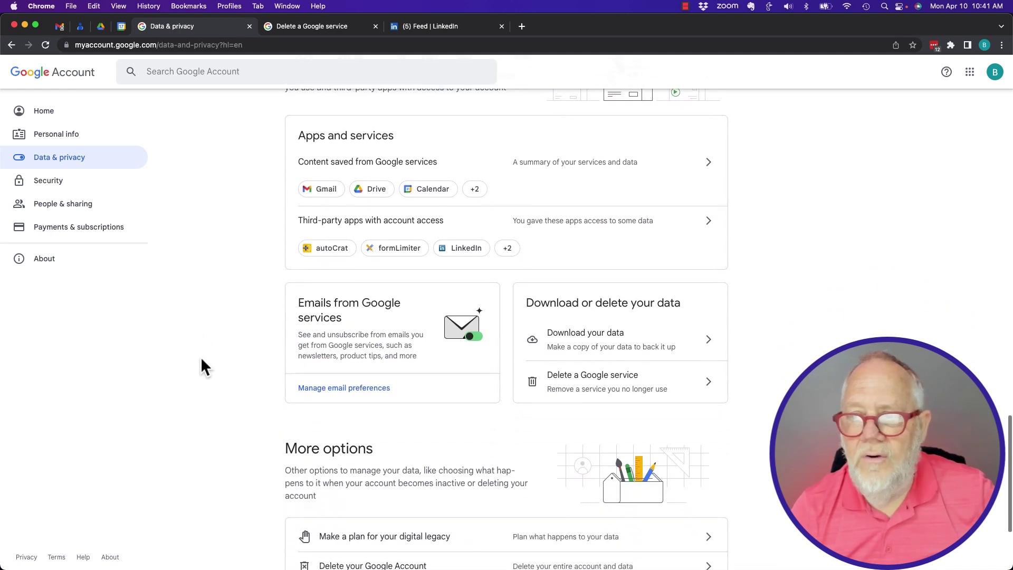
left_click(602, 385)
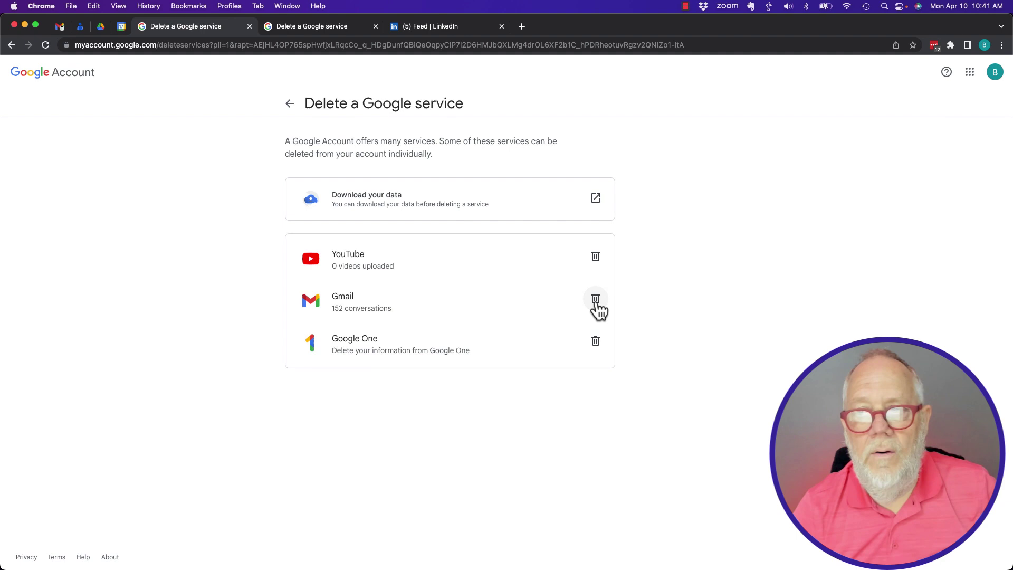
left_click(596, 301)
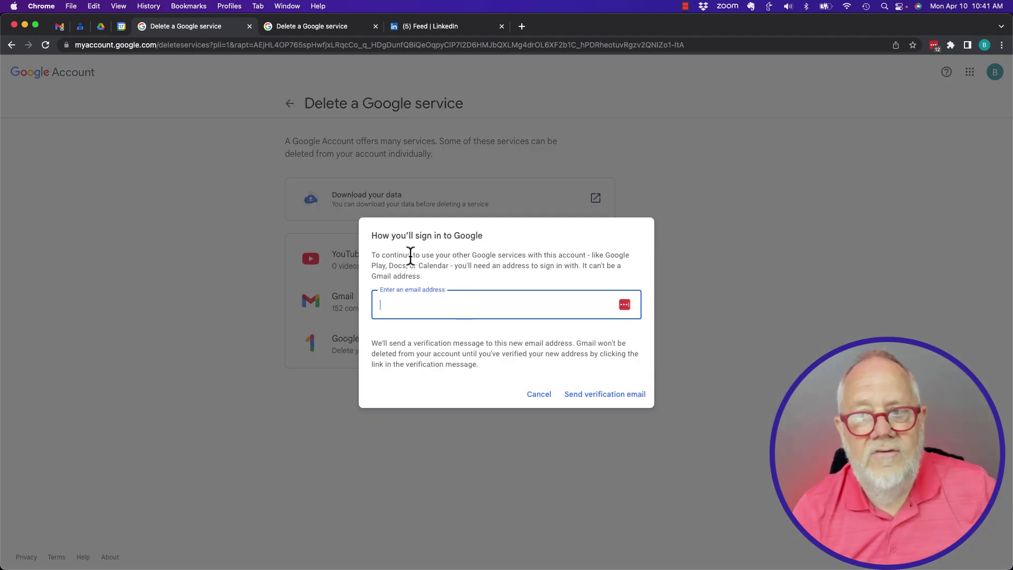
left_click(533, 397)
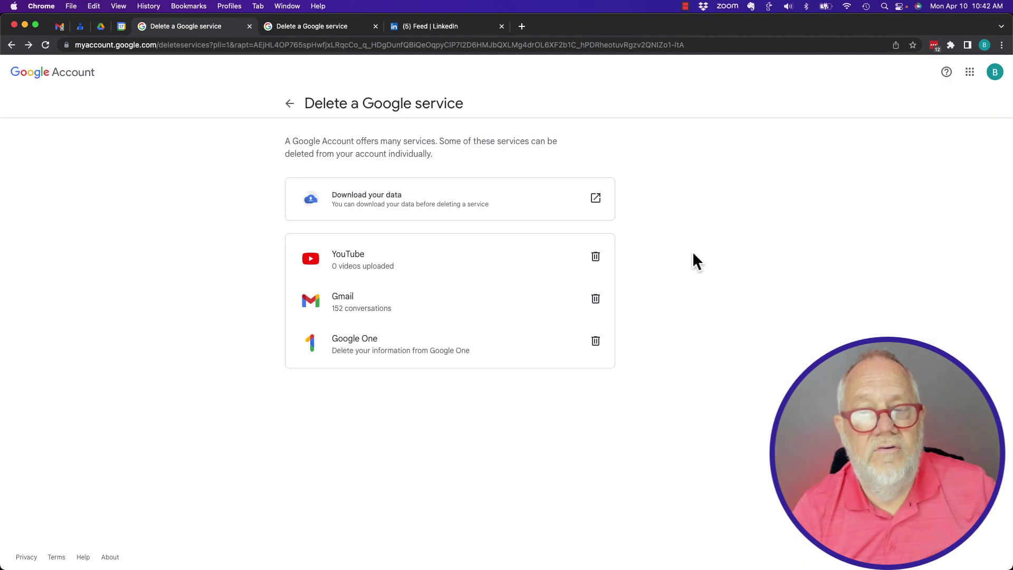